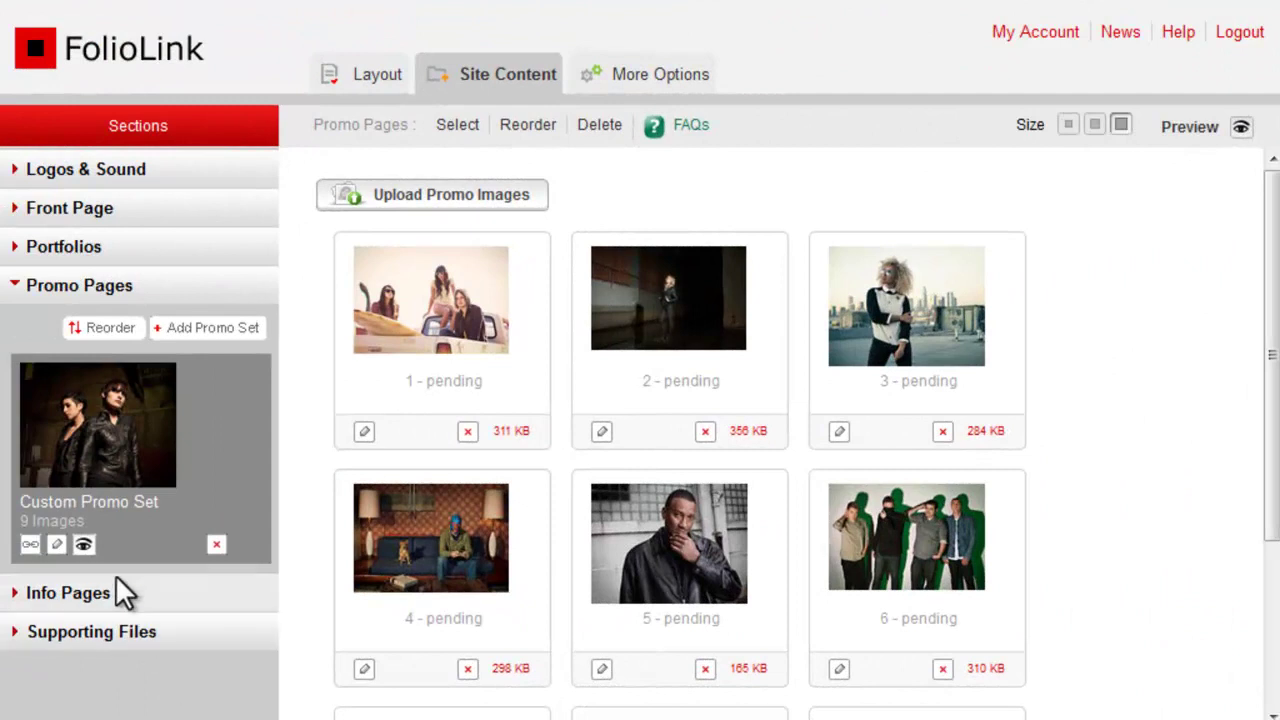
# Step: Open the properties of the Custom Promo Set and choose the Versailles layout
pyautogui.click(57, 544)
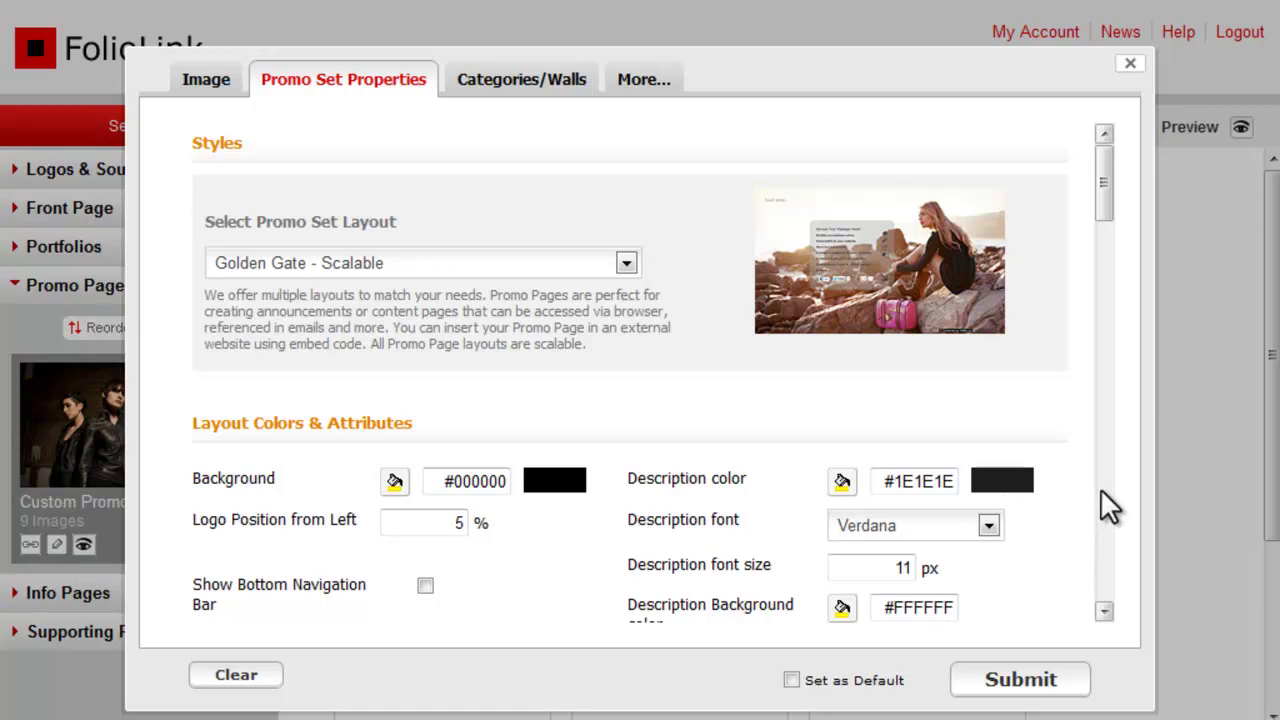
pyautogui.click(626, 264)
pyautogui.click(615, 309)
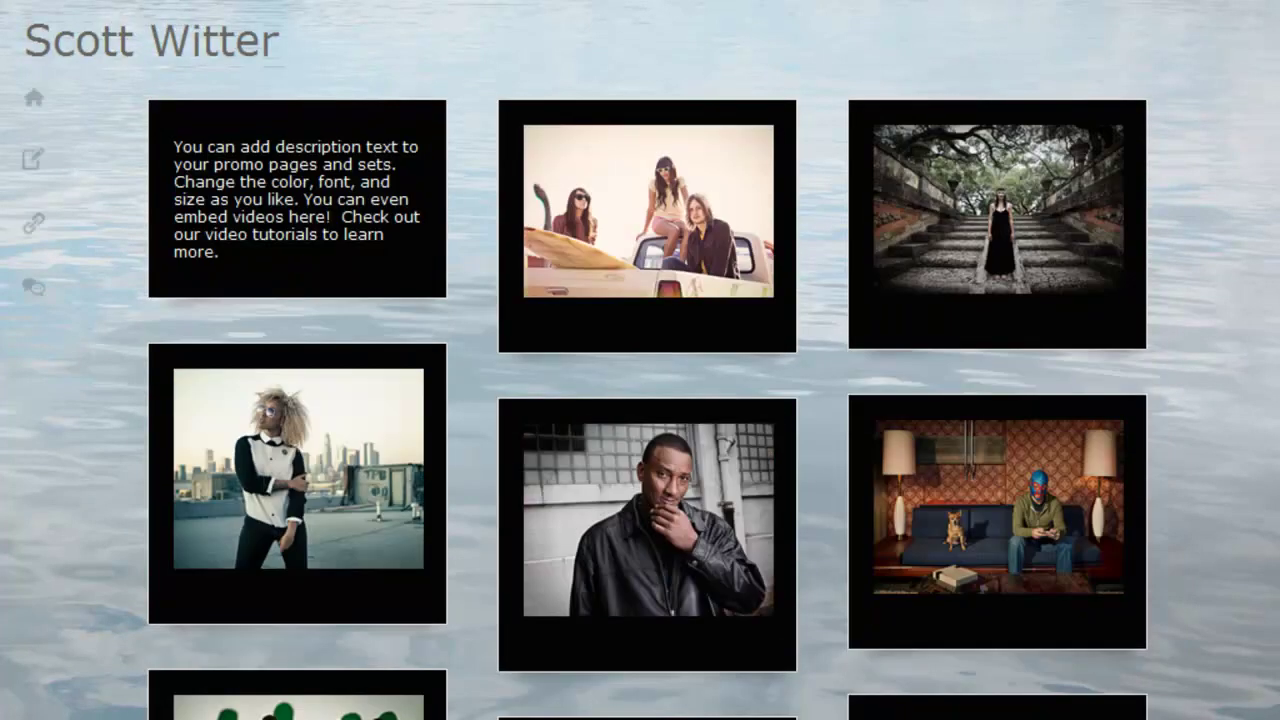
pyautogui.click(350, 518)
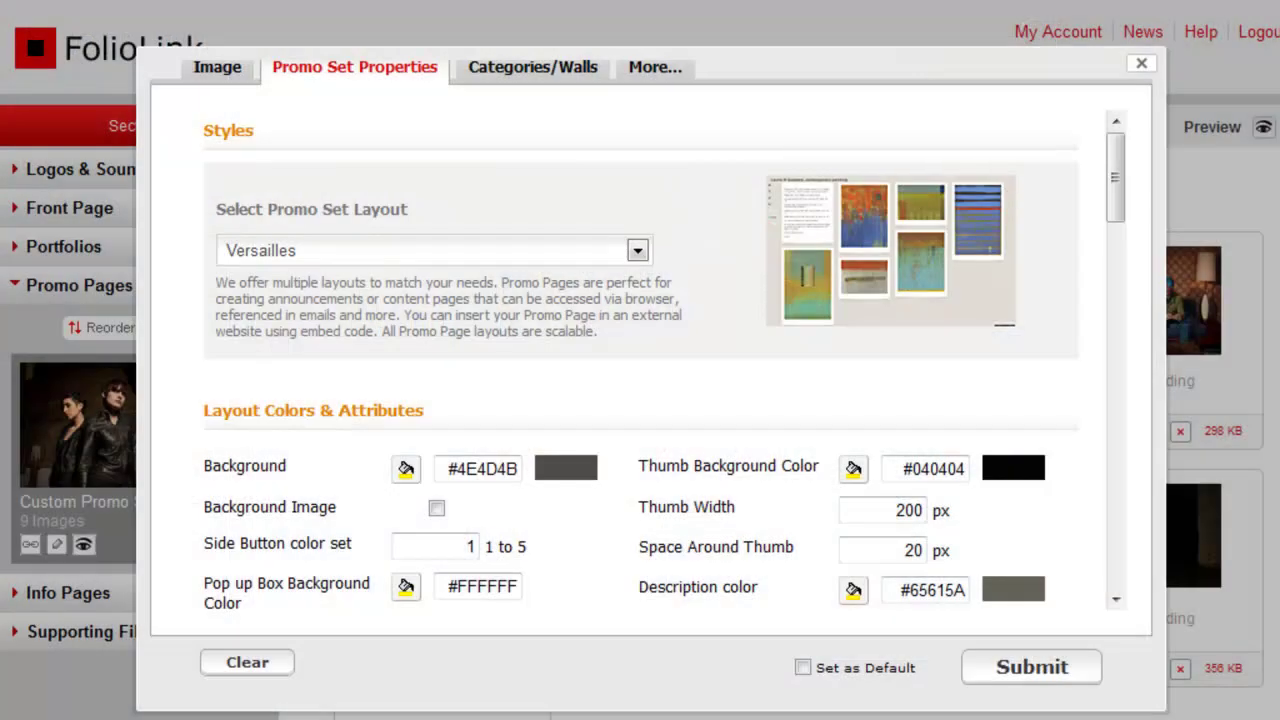
# Step: Set the promo set's background color to the light beige #e1dcd4
pyautogui.moveTo(1120, 159); pyautogui.dragTo(1113, 211)
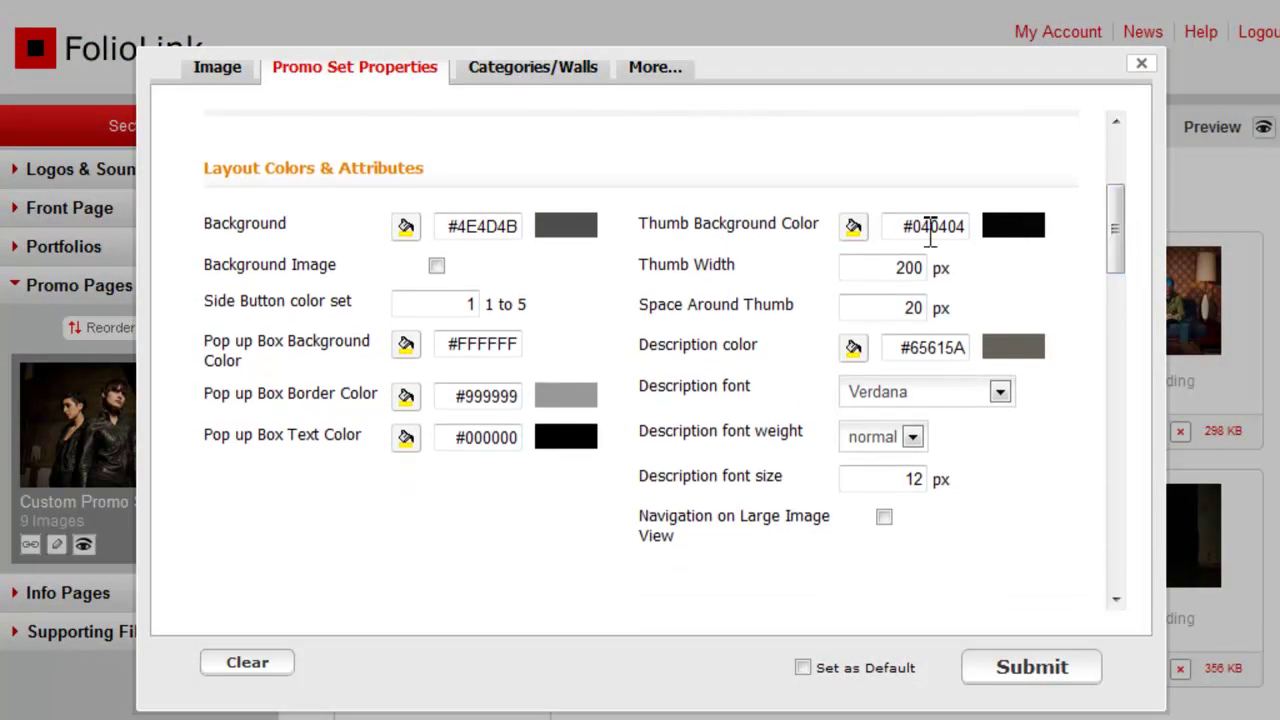
pyautogui.click(407, 232)
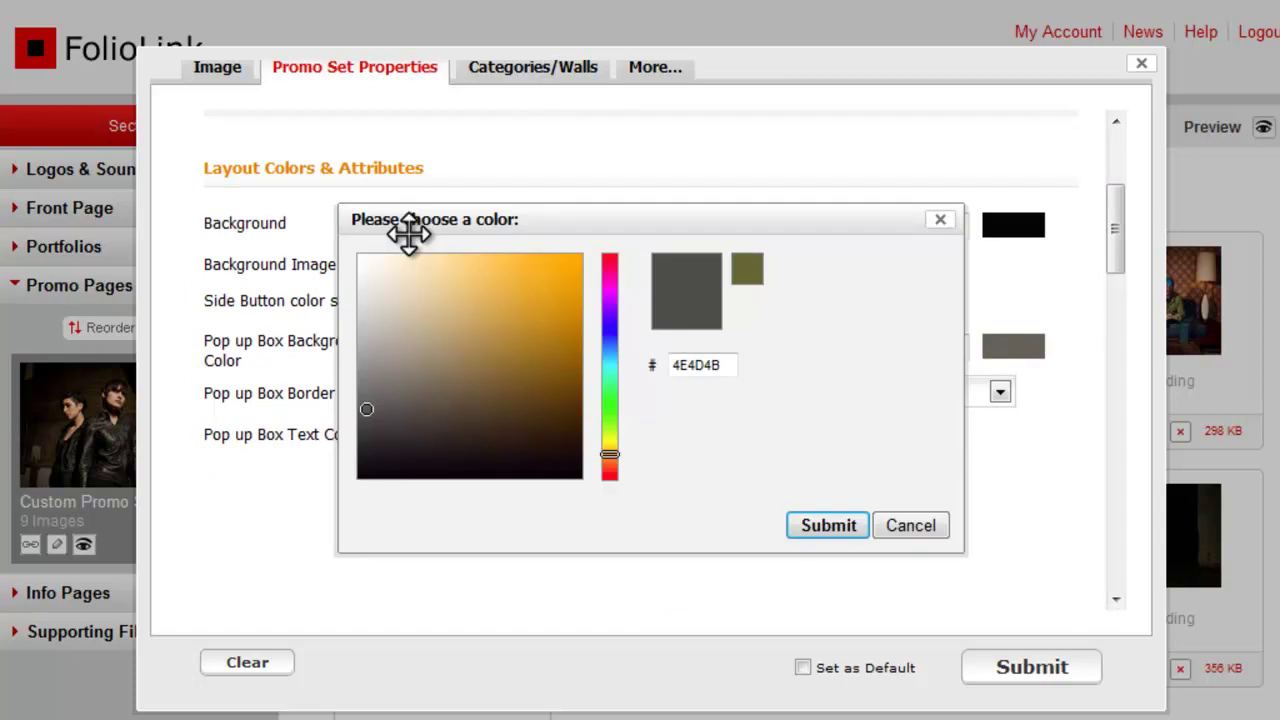
pyautogui.click(360, 280)
pyautogui.click(826, 526)
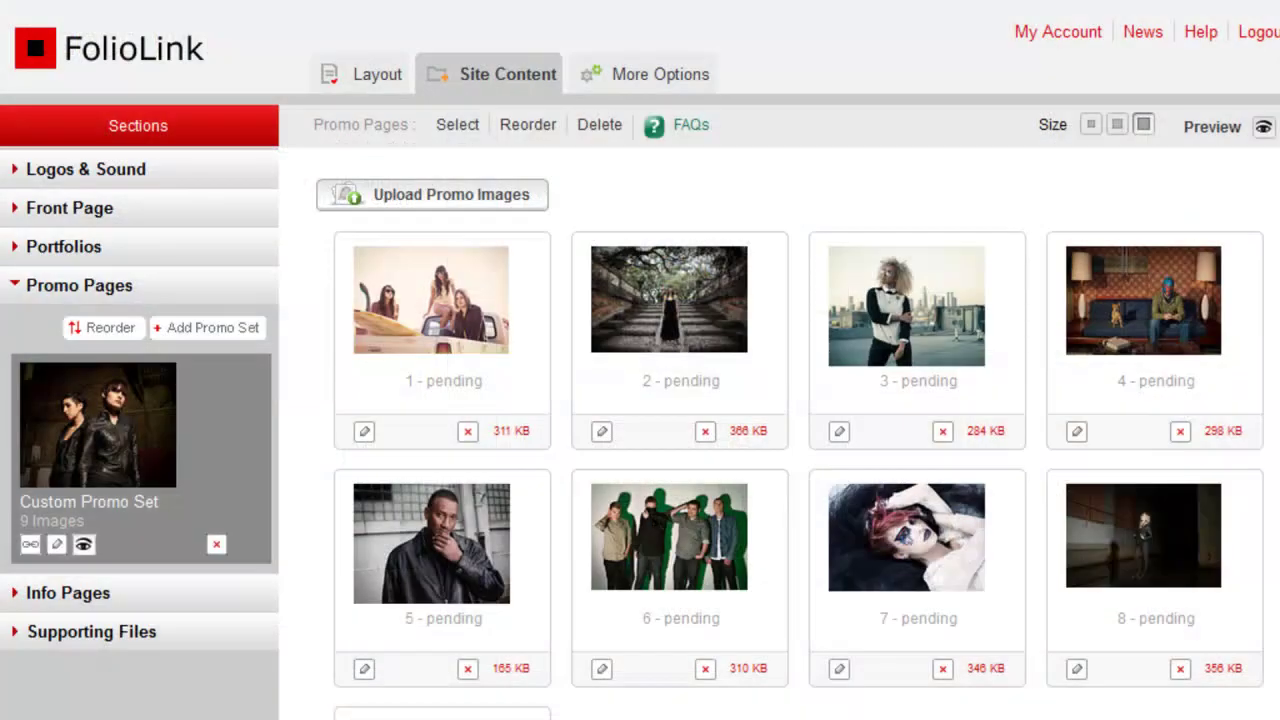
# Step: Show the link of water2.JPG in the supporting files and copy its full address
pyautogui.click(143, 631)
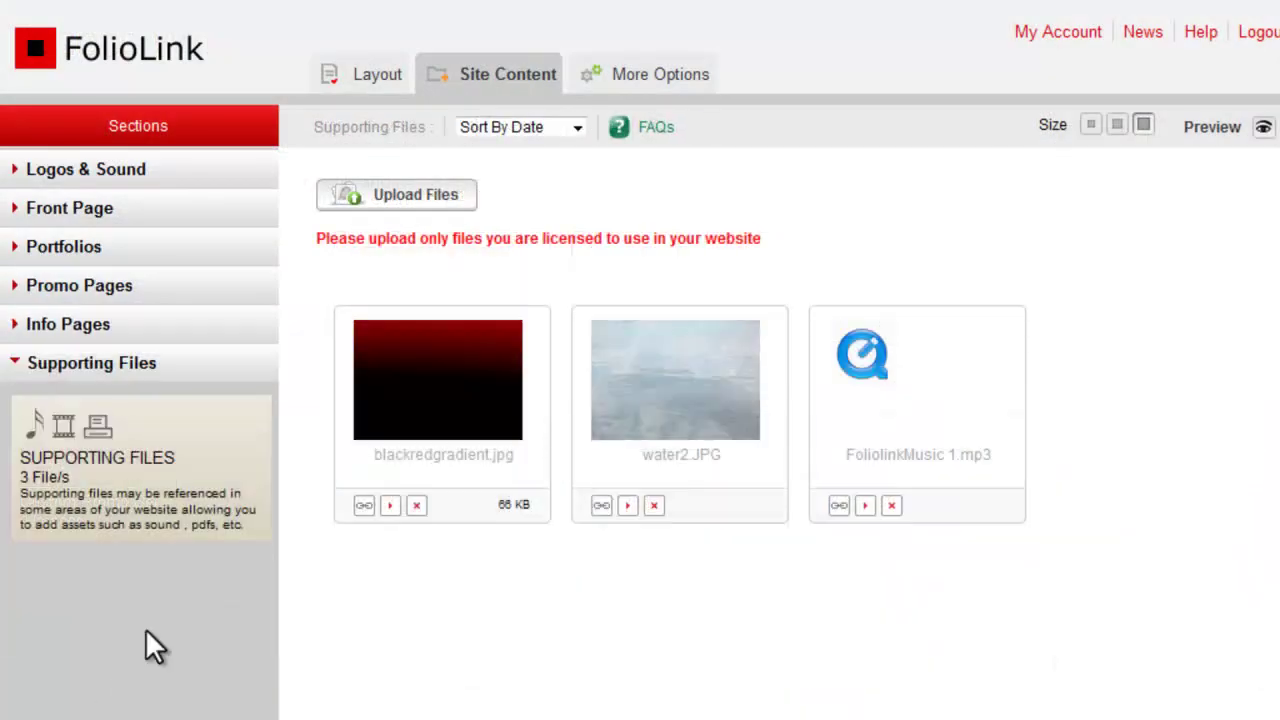
pyautogui.click(600, 506)
pyautogui.moveTo(578, 537); pyautogui.dragTo(928, 538)
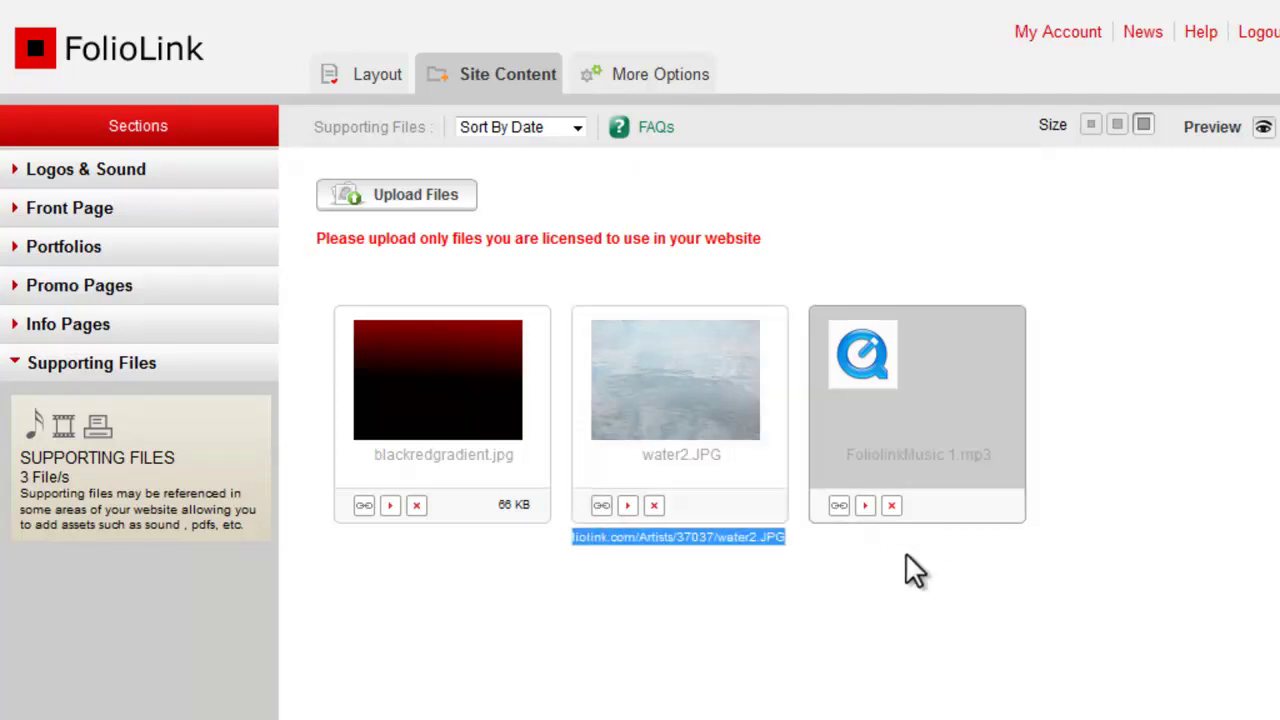
# Step: Enable the background image in the Custom Promo Set's properties and paste the water2.JPG link as its source
pyautogui.click(134, 283)
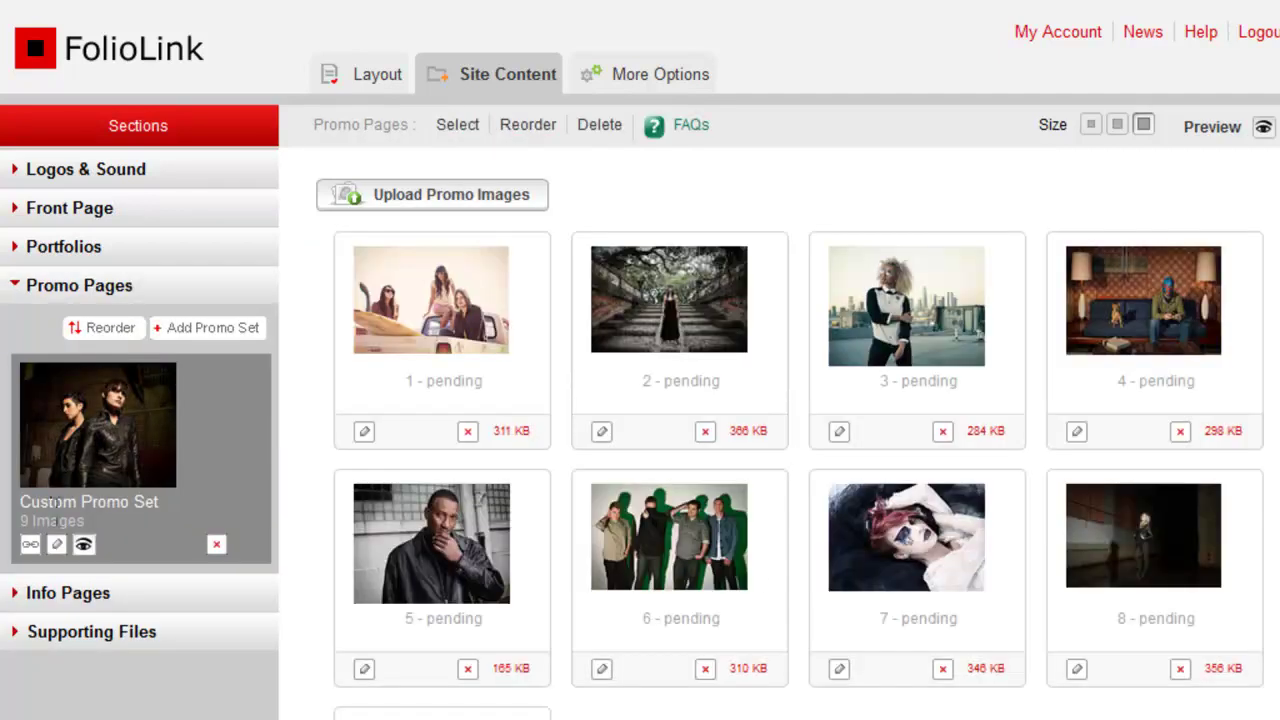
pyautogui.click(57, 544)
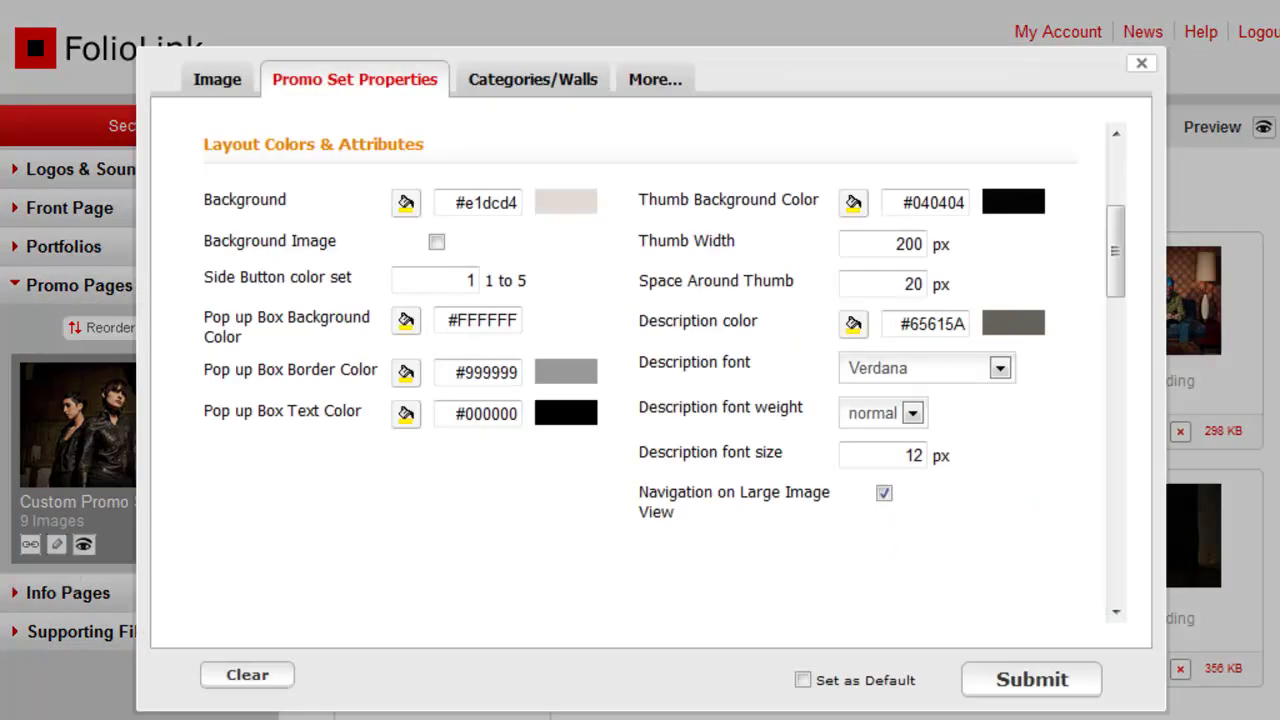
pyautogui.click(437, 242)
pyautogui.click(398, 272)
pyautogui.hotkey('ctrl', 'v')
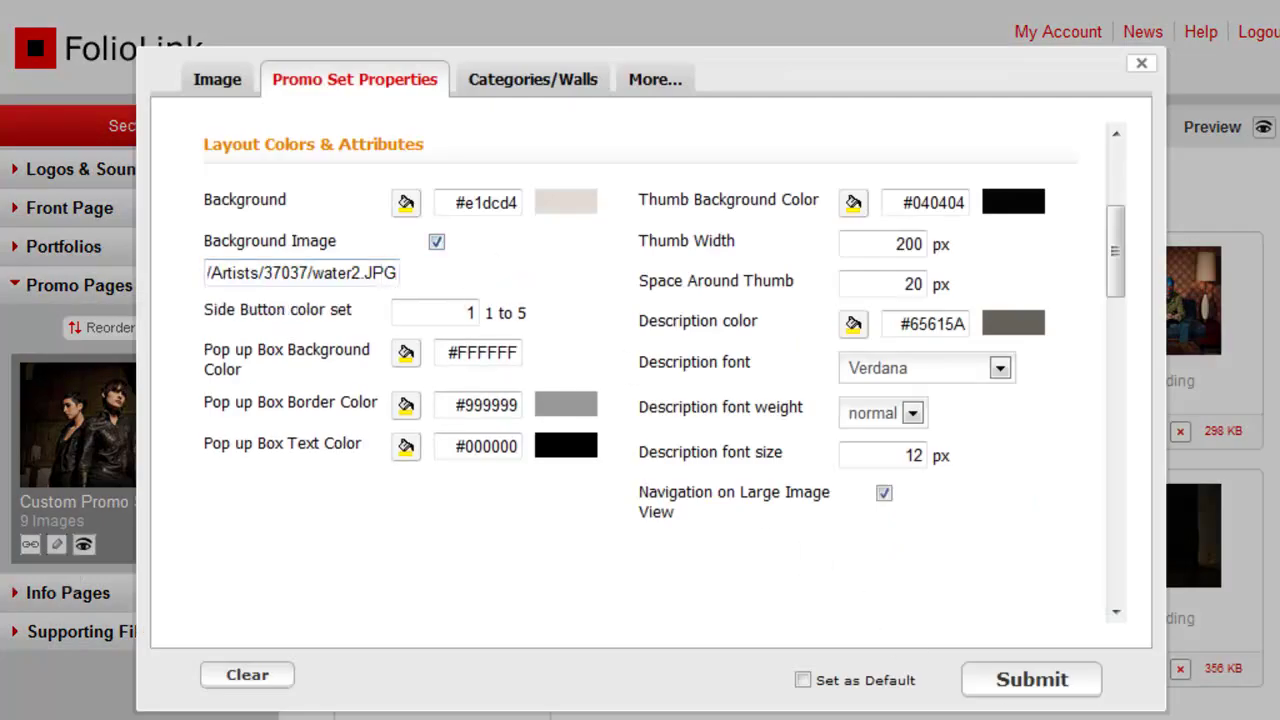
pyautogui.moveTo(1118, 271); pyautogui.dragTo(1128, 605)
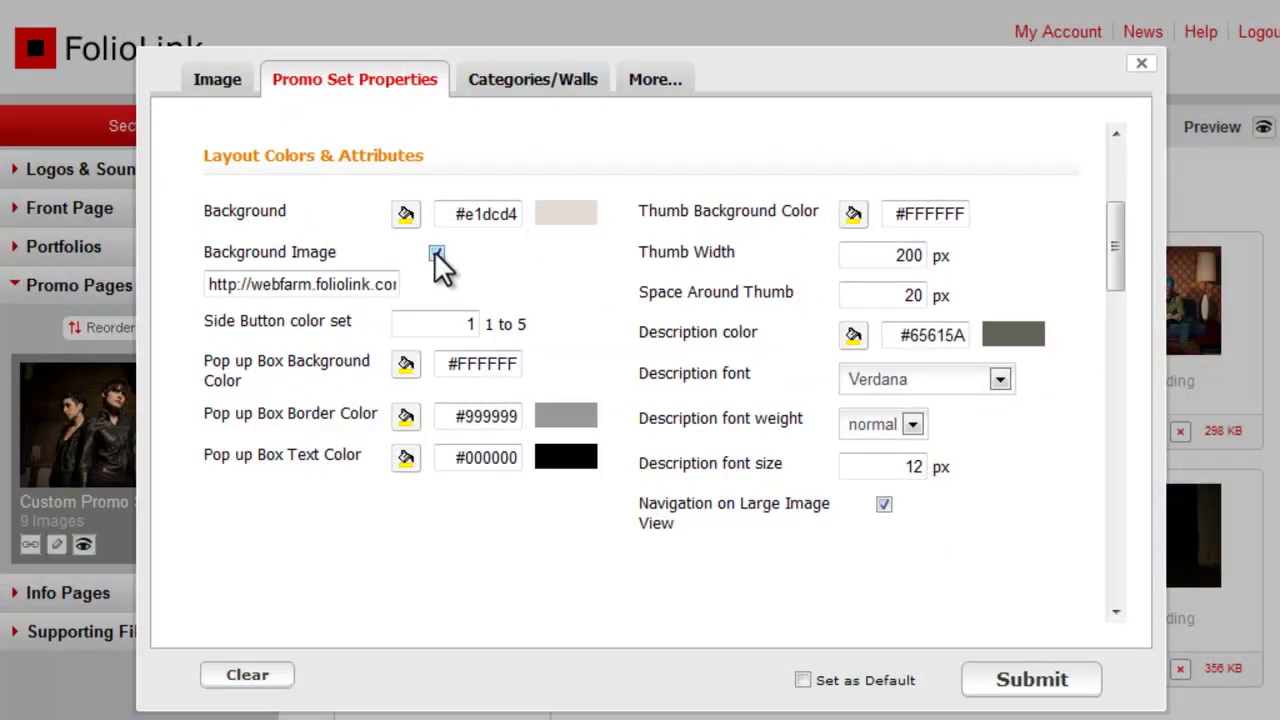
# Step: Turn off the background image and set the thumb background color to #0A0A0A
pyautogui.click(436, 252)
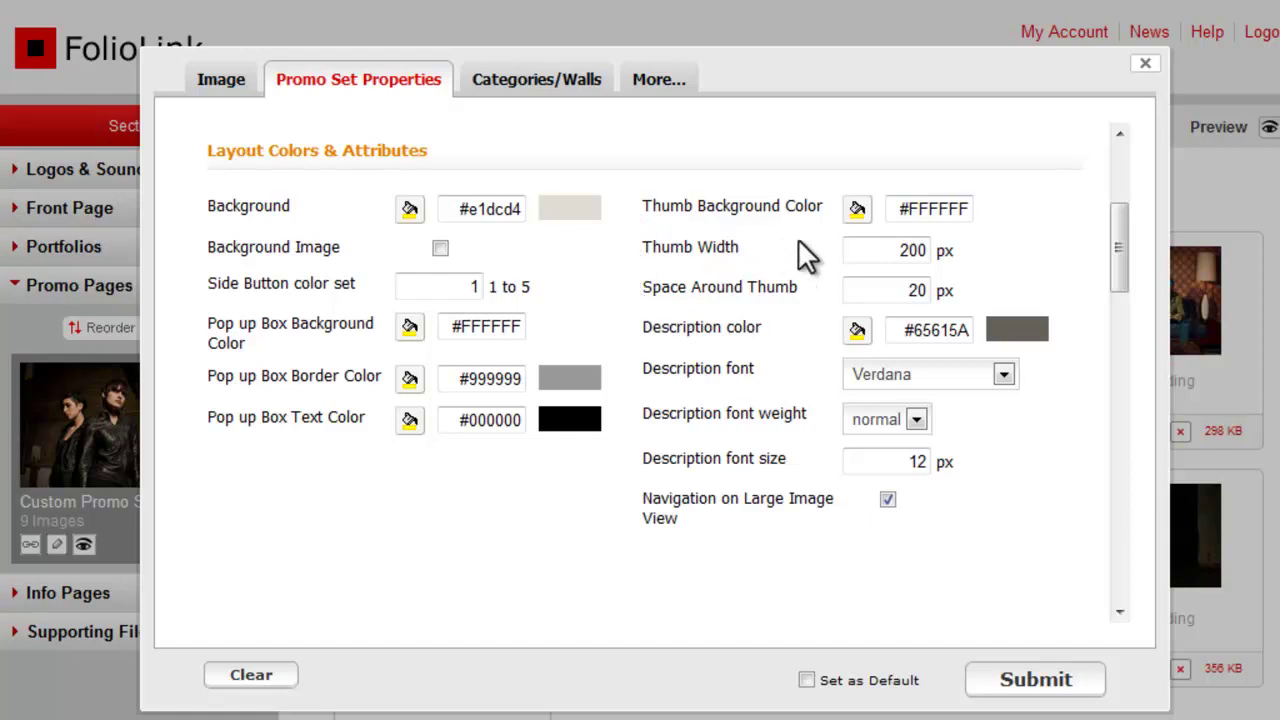
pyautogui.click(857, 209)
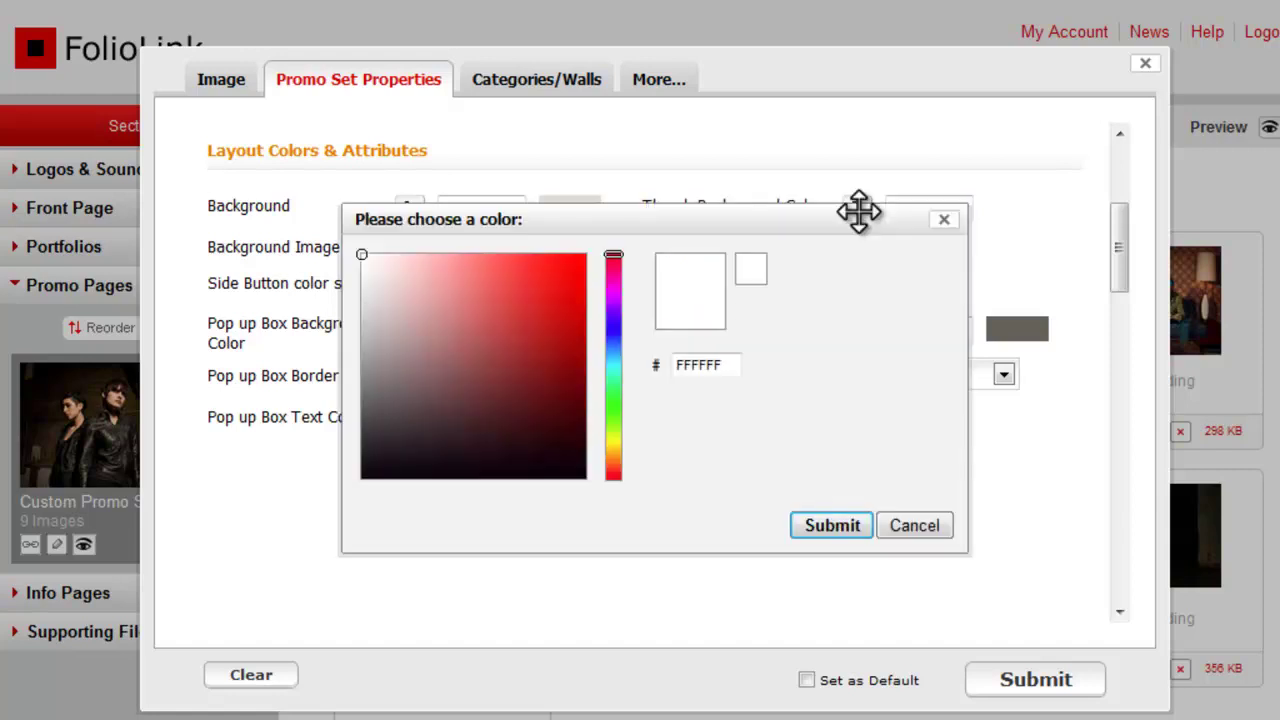
pyautogui.click(365, 470)
pyautogui.click(828, 526)
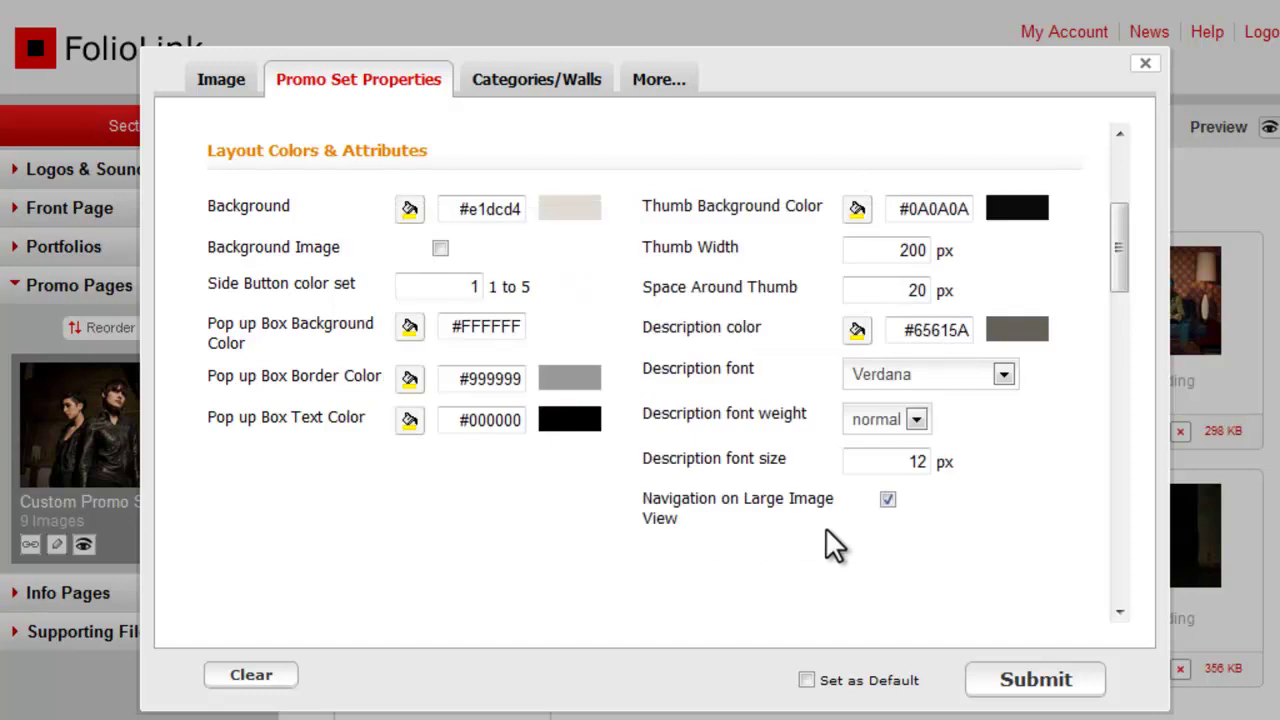
# Step: Set the thumb width to 220 px and the space around each thumb to 10 px
pyautogui.doubleClick(897, 249)
pyautogui.write('220')
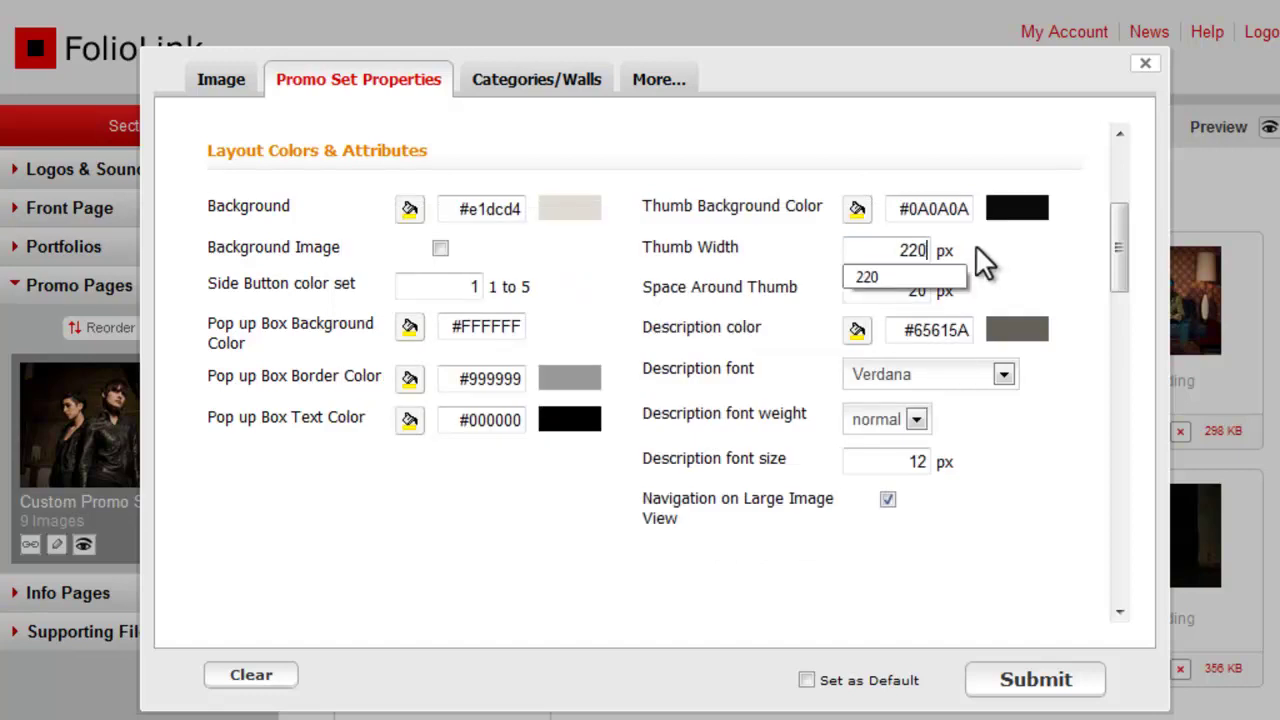
pyautogui.click(920, 290)
pyautogui.moveTo(903, 290); pyautogui.dragTo(960, 289)
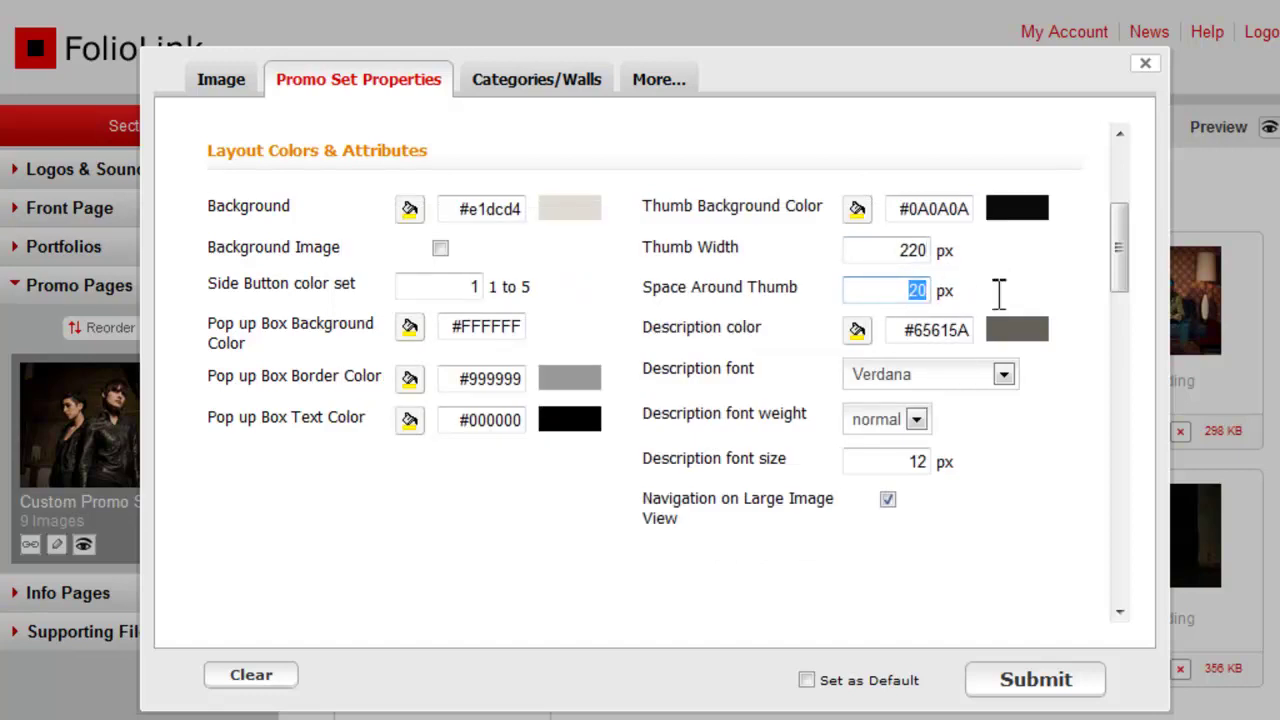
pyautogui.write('10')
pyautogui.click(1005, 310)
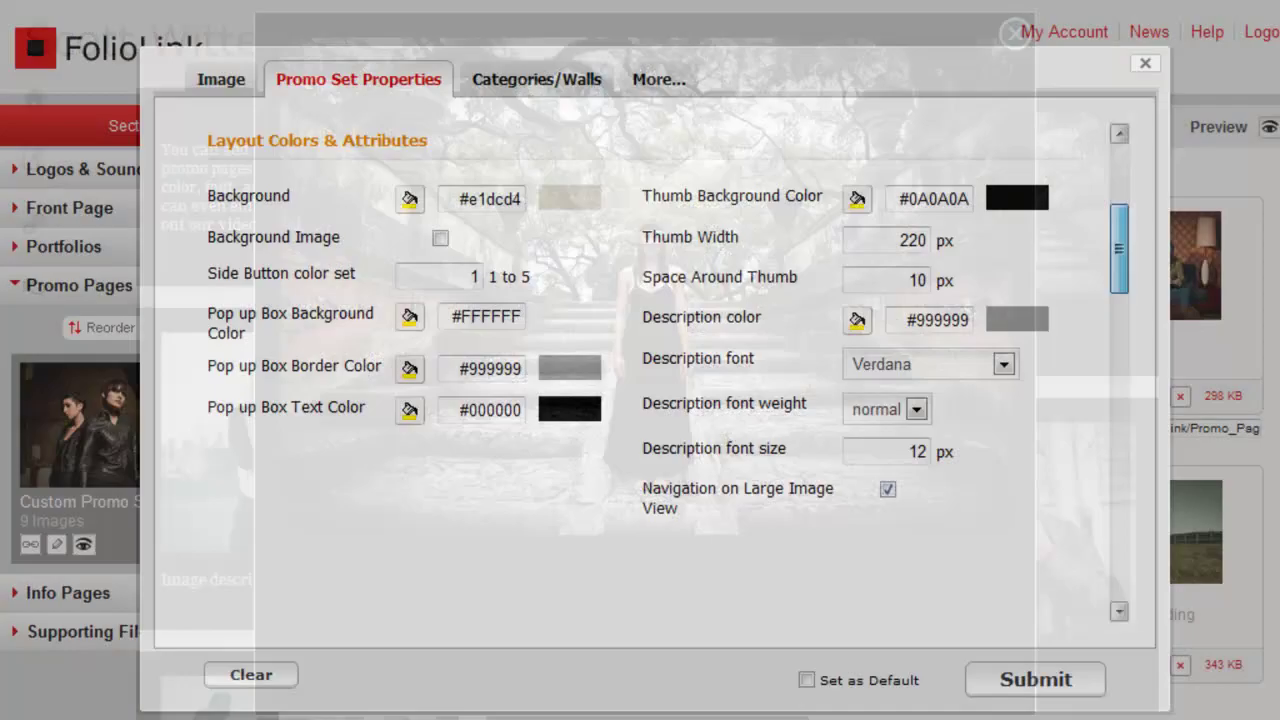
# Step: Turn off Show Brand for the promo set and review its description and link settings
pyautogui.moveTo(1120, 210); pyautogui.dragTo(1126, 372)
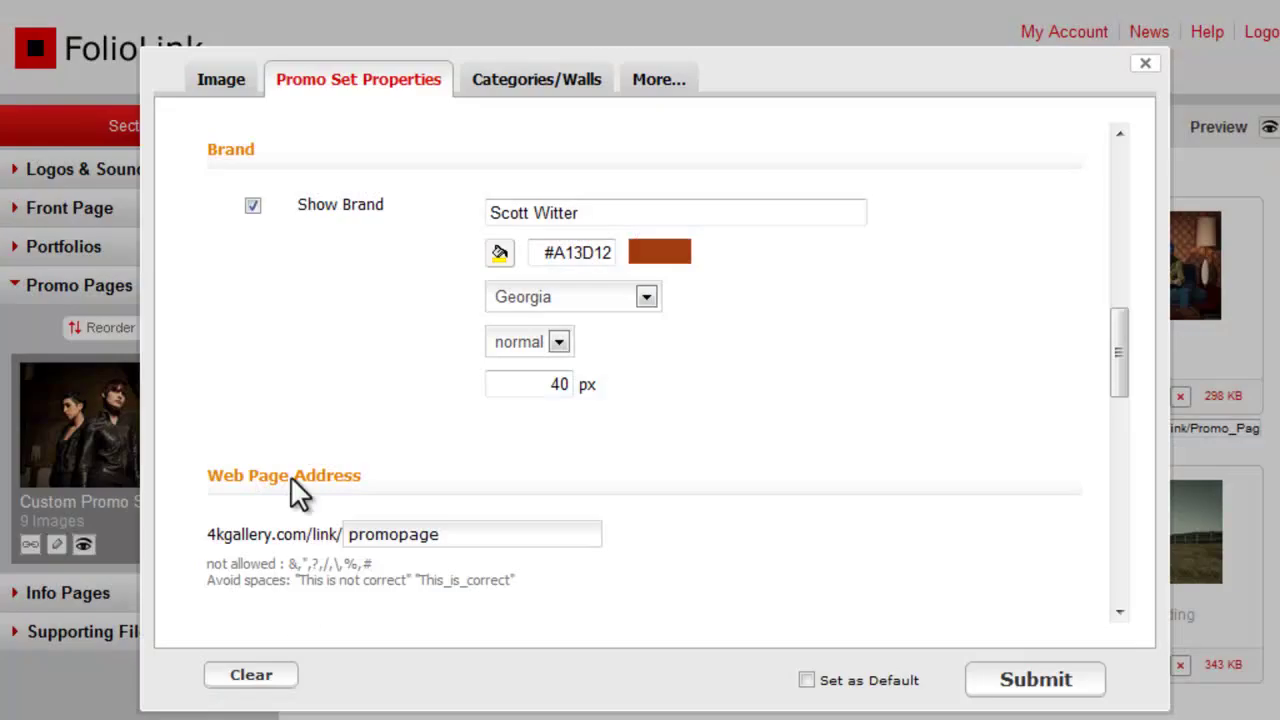
pyautogui.click(253, 206)
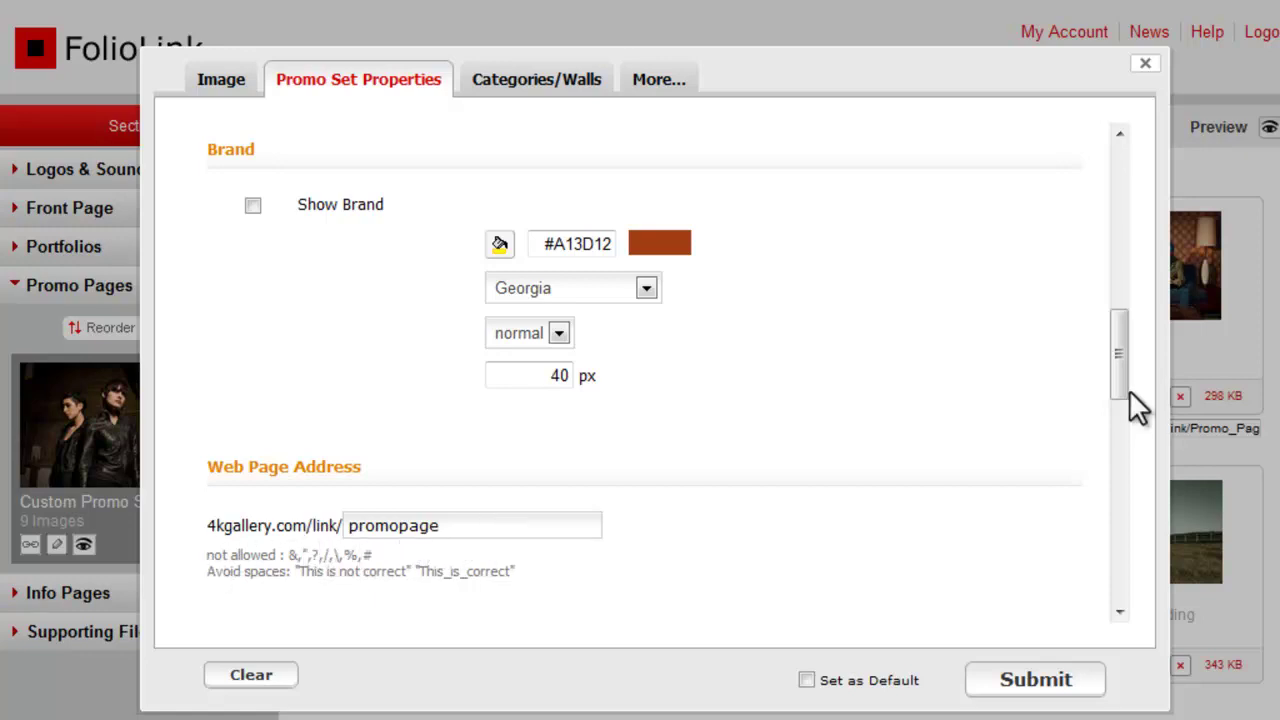
pyautogui.moveTo(1124, 384); pyautogui.dragTo(1116, 490)
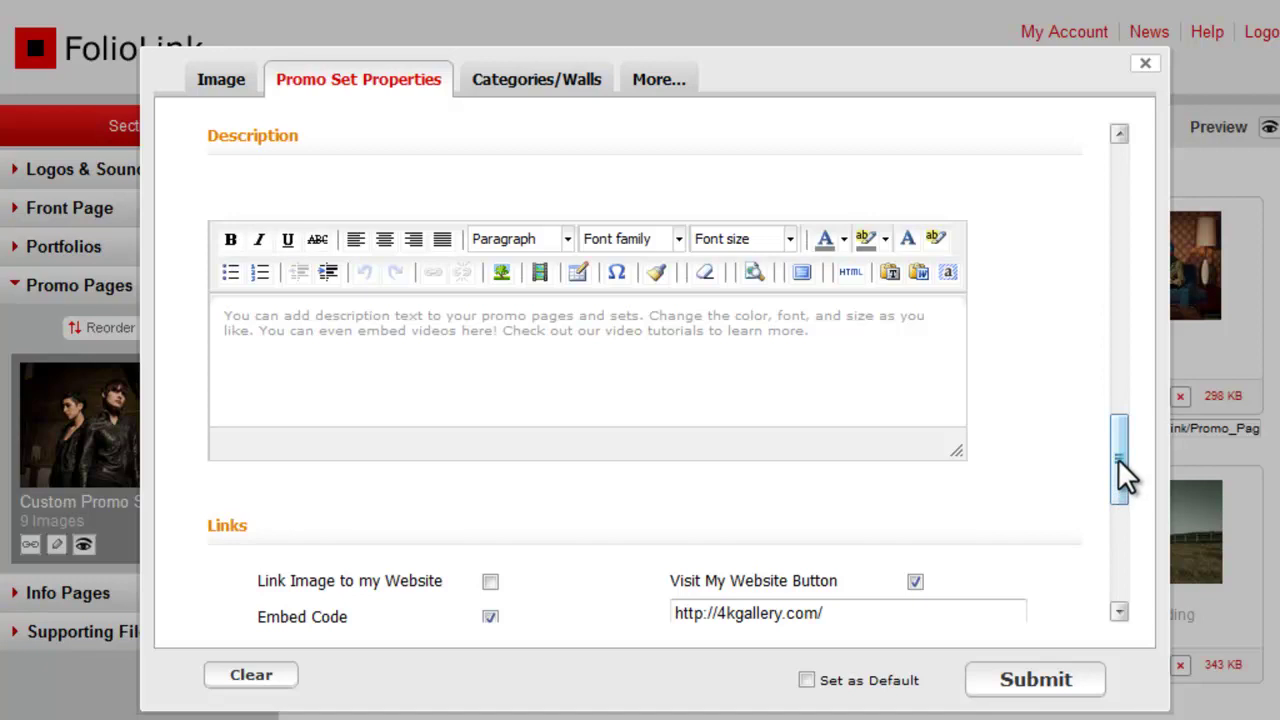
pyautogui.moveTo(1118, 460); pyautogui.dragTo(1116, 542)
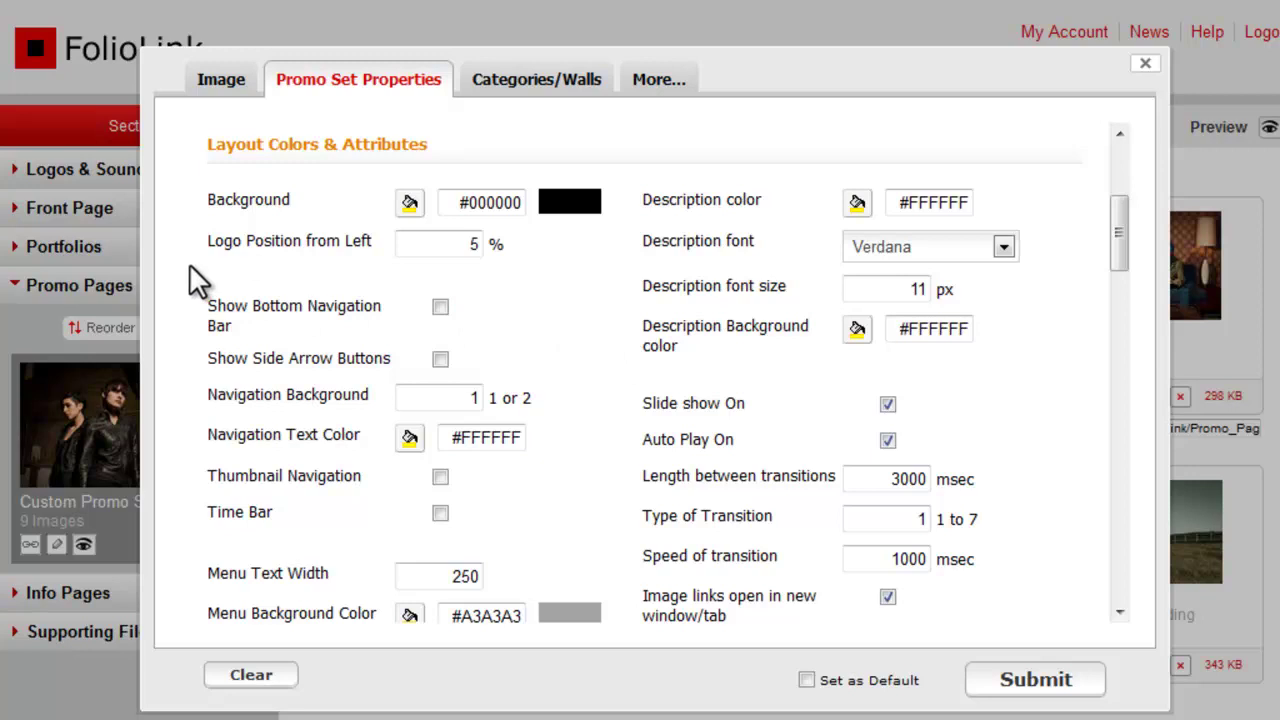
# Step: Set the logo position from left to 25% and turn on the side arrow buttons
pyautogui.click(466, 250)
pyautogui.press('BackSpace')
pyautogui.write('25')
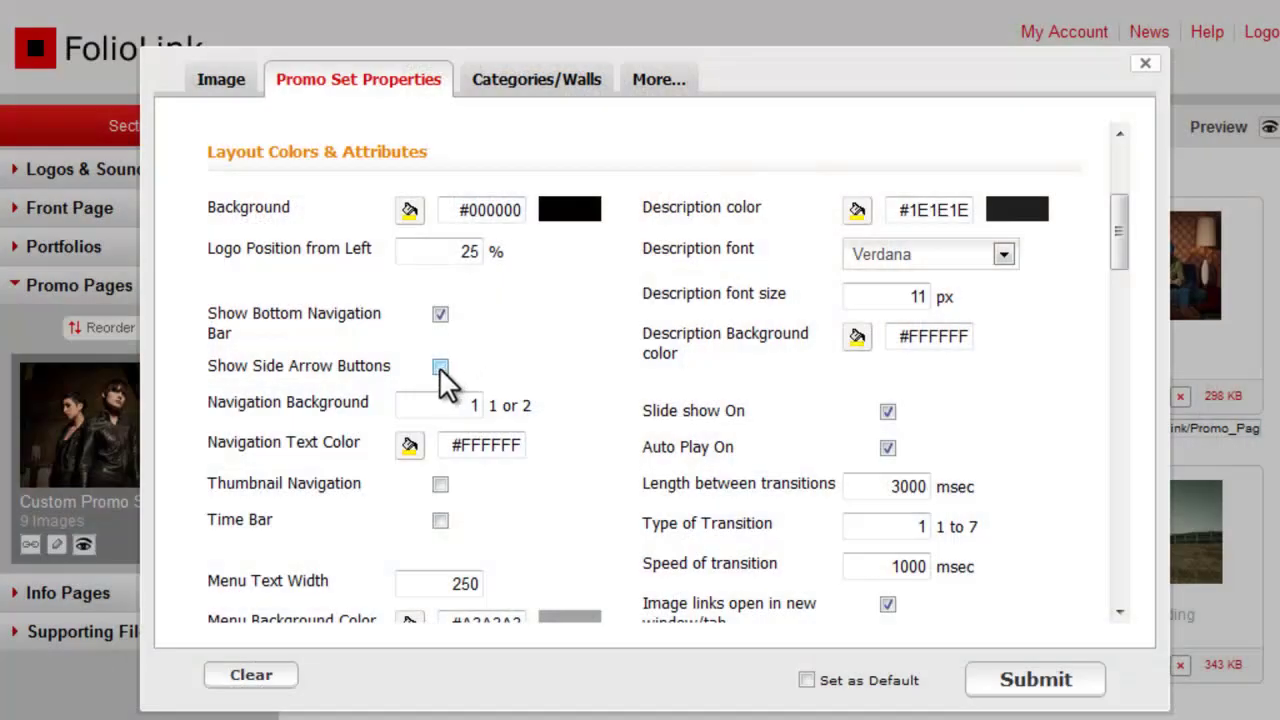
pyautogui.click(441, 367)
pyautogui.moveTo(1125, 255); pyautogui.dragTo(1118, 330)
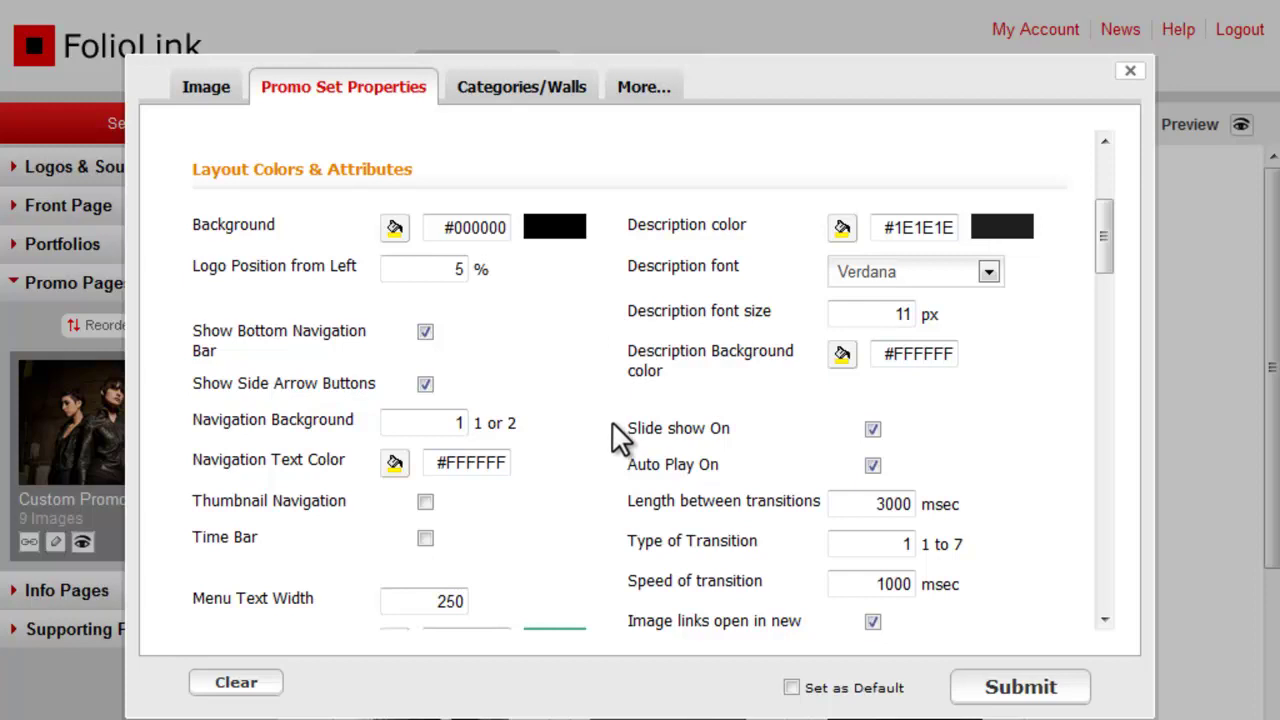
# Step: Turn off the slide show and review the remaining menu, brand, web page address, links and share settings
pyautogui.click(875, 430)
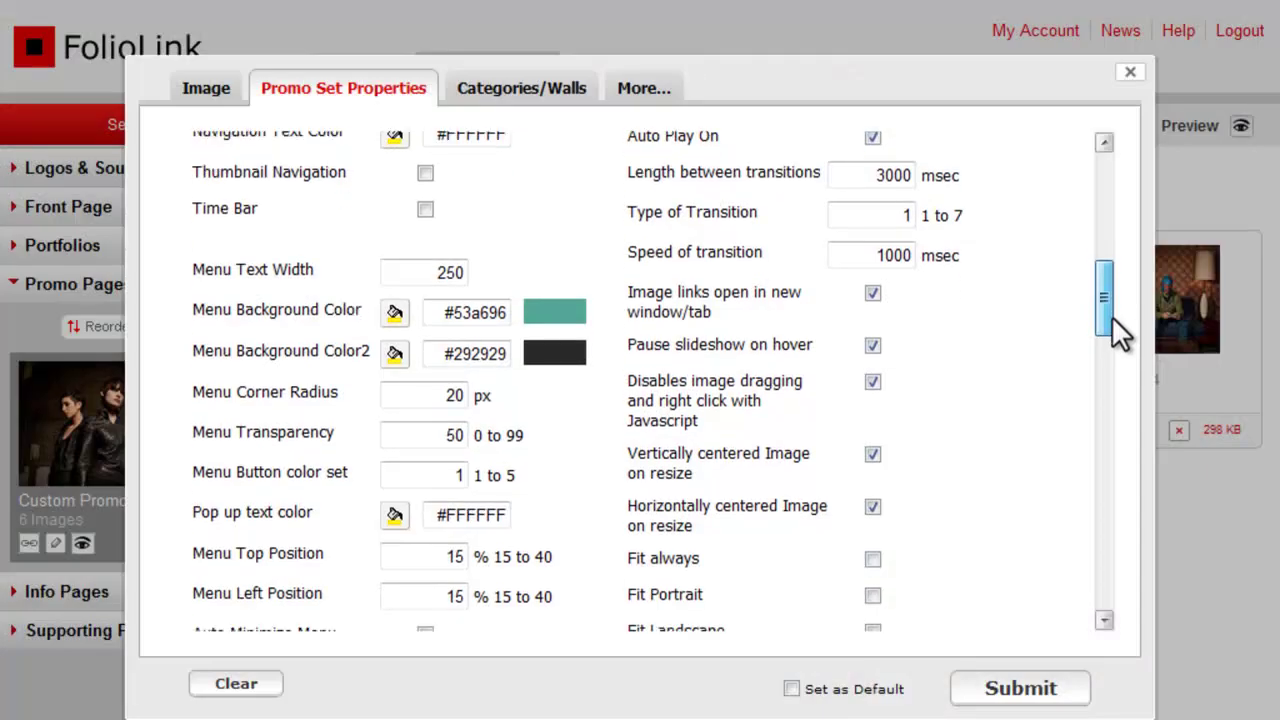
pyautogui.moveTo(1111, 315); pyautogui.dragTo(1111, 333)
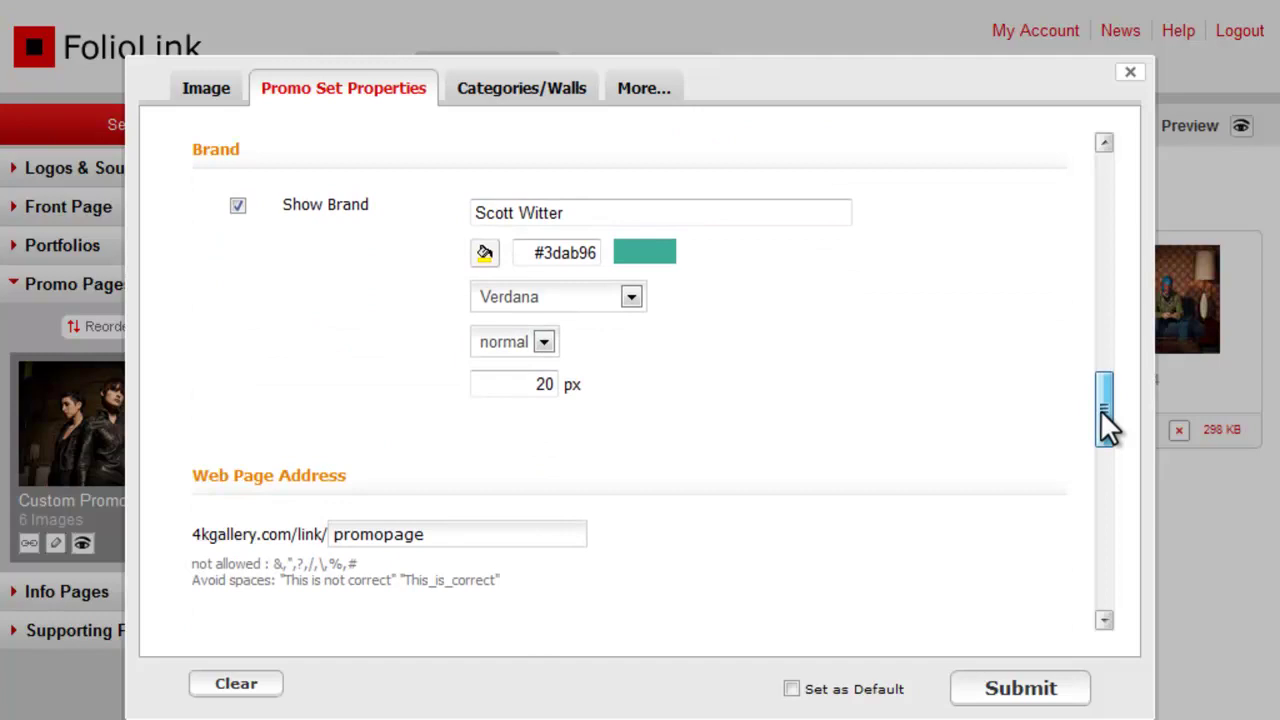
pyautogui.moveTo(1100, 409); pyautogui.dragTo(1096, 567)
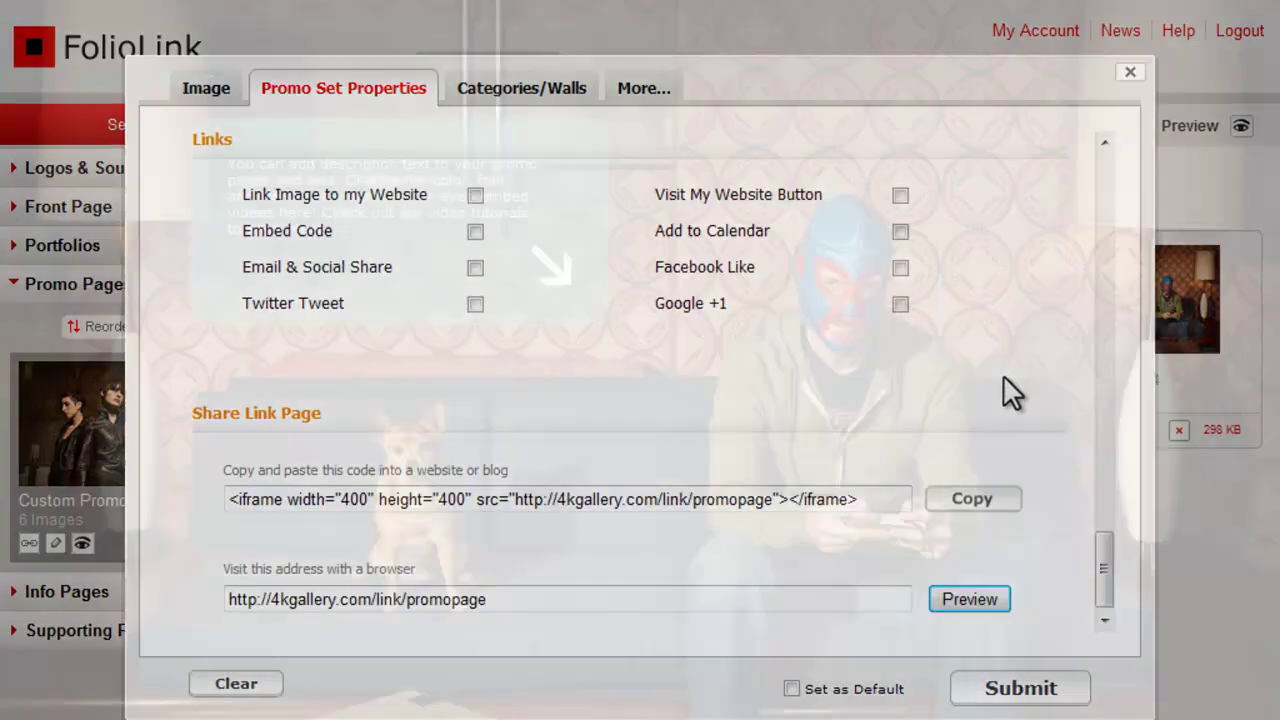